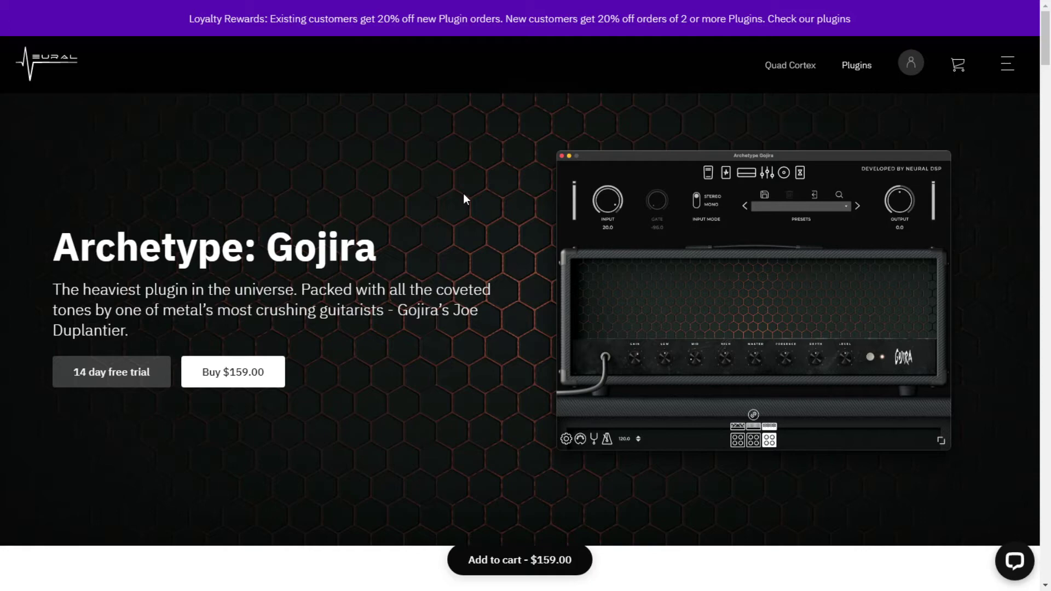
- Review the My Account/Logout options in the account dropdown without changing anything
{"action": "left_click", "coordinate": [911, 74]}
{"action": "left_click", "coordinate": [911, 75]}
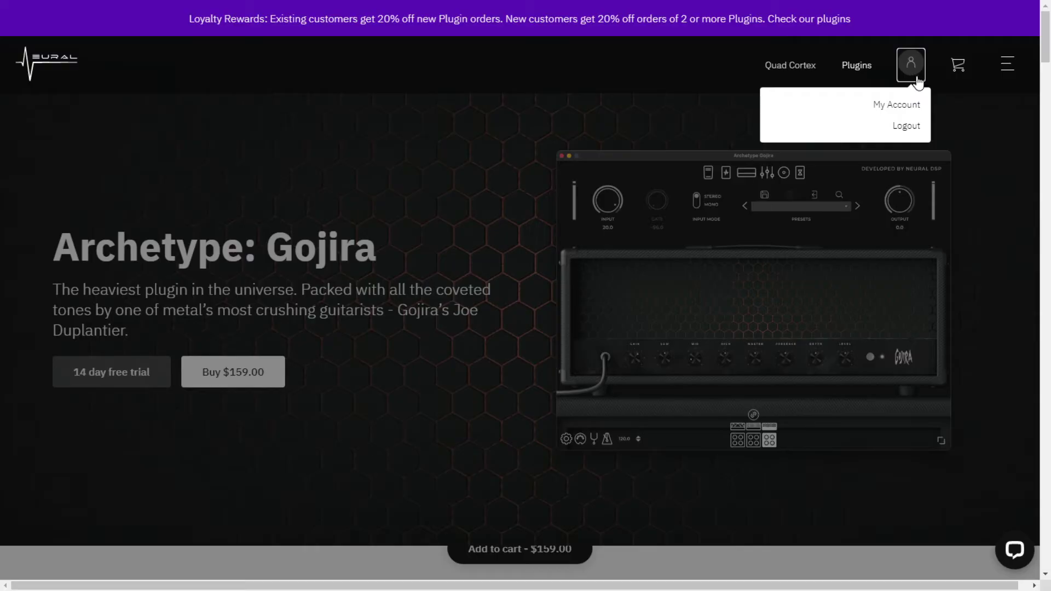
{"action": "left_click", "coordinate": [986, 130]}
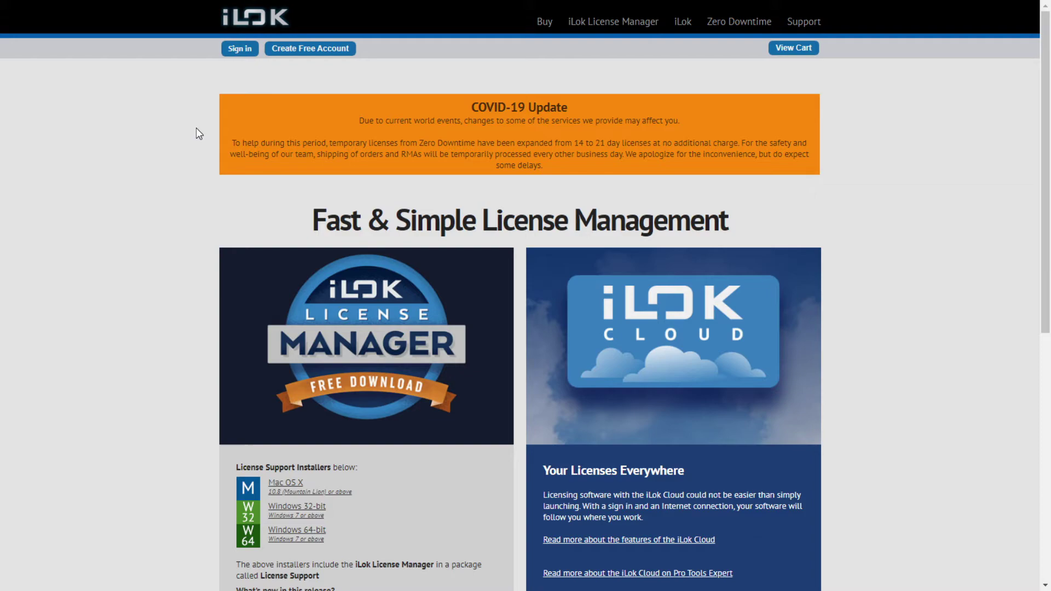
{"action": "scroll", "coordinate": [183, 176], "scroll_direction": "down", "scroll_amount": 2}
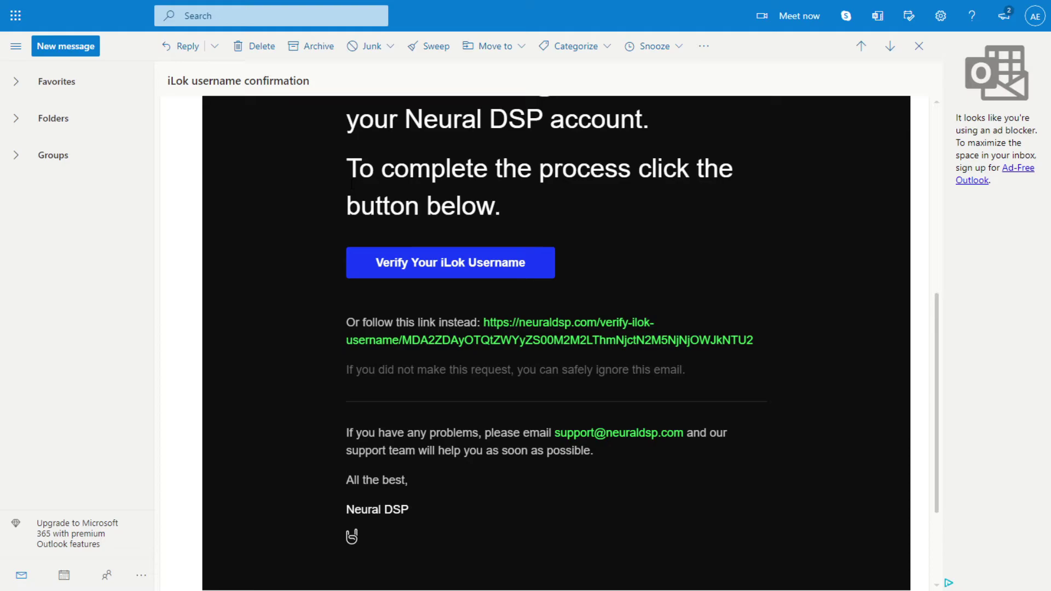
- Verify the iLok username via the confirmation email's verification link
{"action": "left_click", "coordinate": [448, 270]}
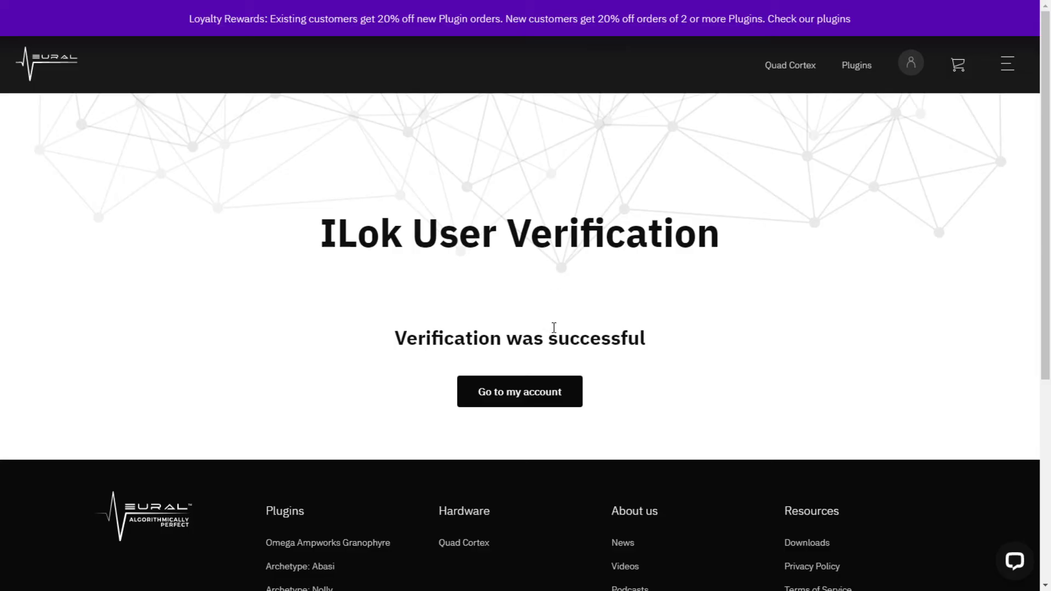
- Request the 14-day free trial of Archetype: Gojira for PC (Windows)
{"action": "left_click", "coordinate": [511, 394]}
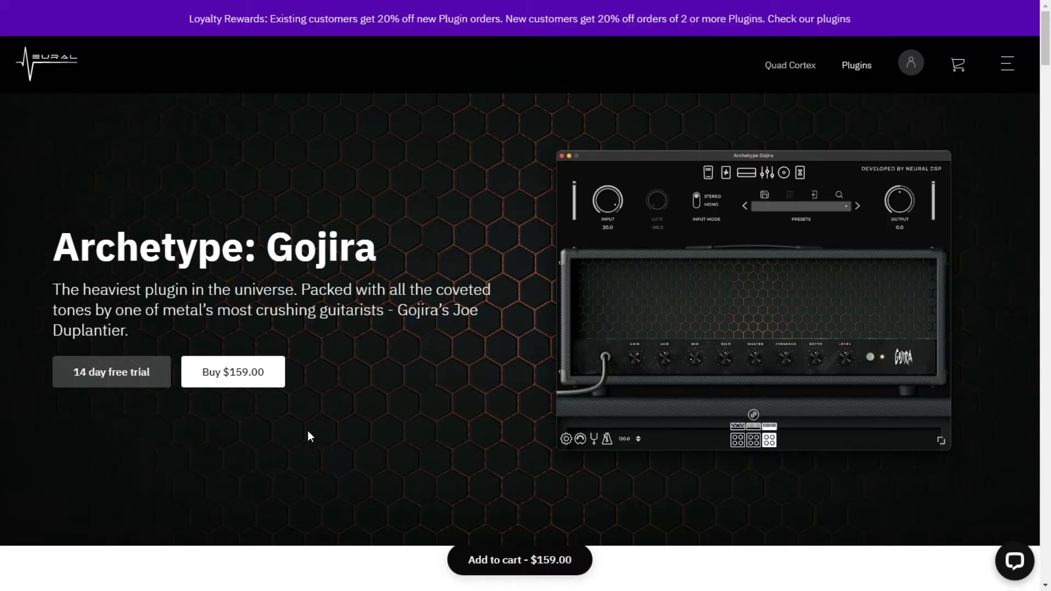
{"action": "left_click", "coordinate": [111, 375]}
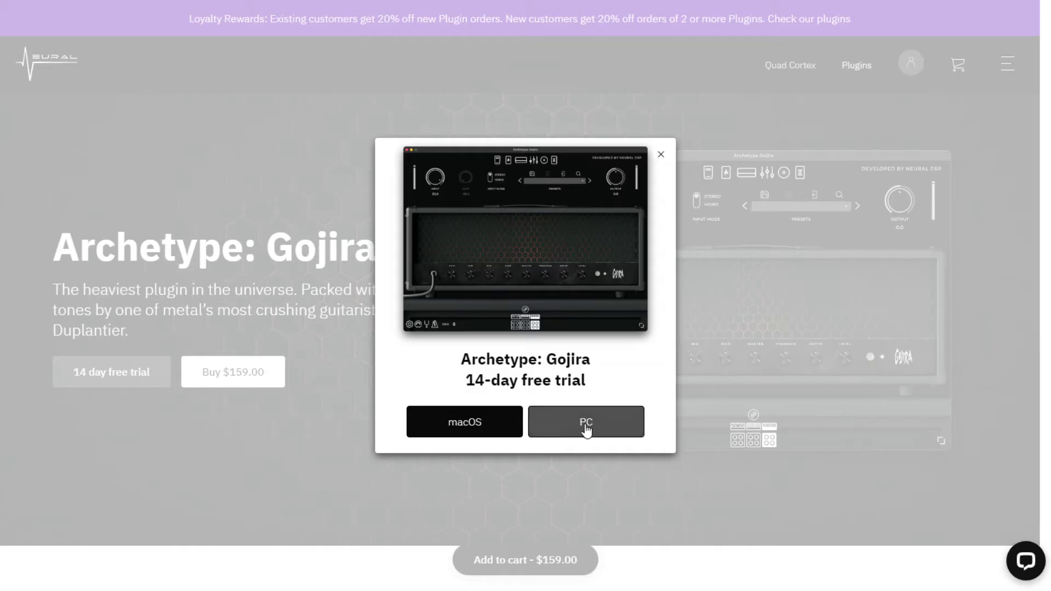
{"action": "left_click", "coordinate": [585, 422]}
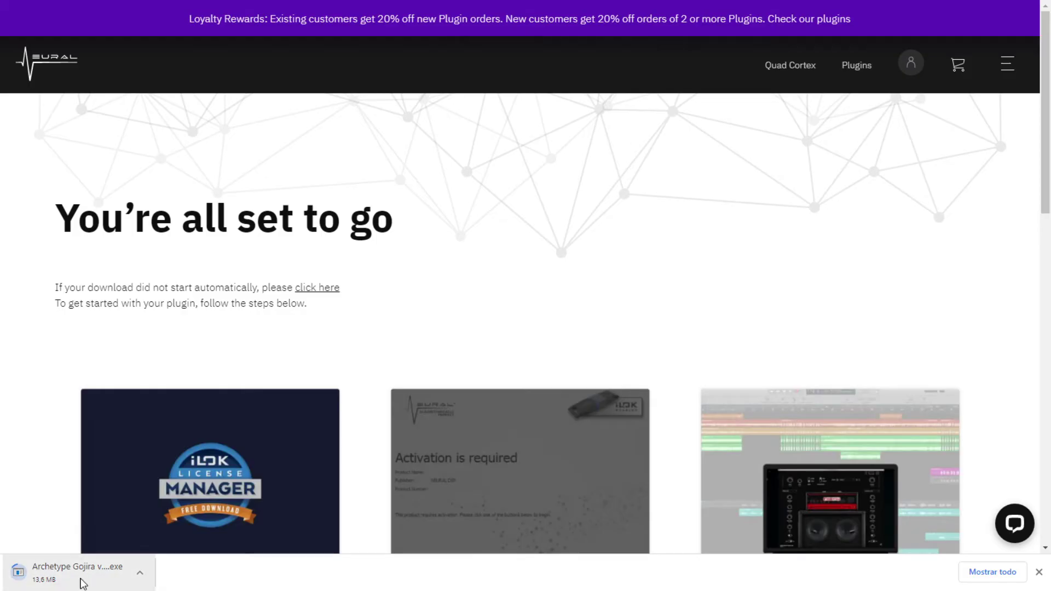
{"action": "scroll", "coordinate": [34, 373], "scroll_direction": "down", "scroll_amount": 3}
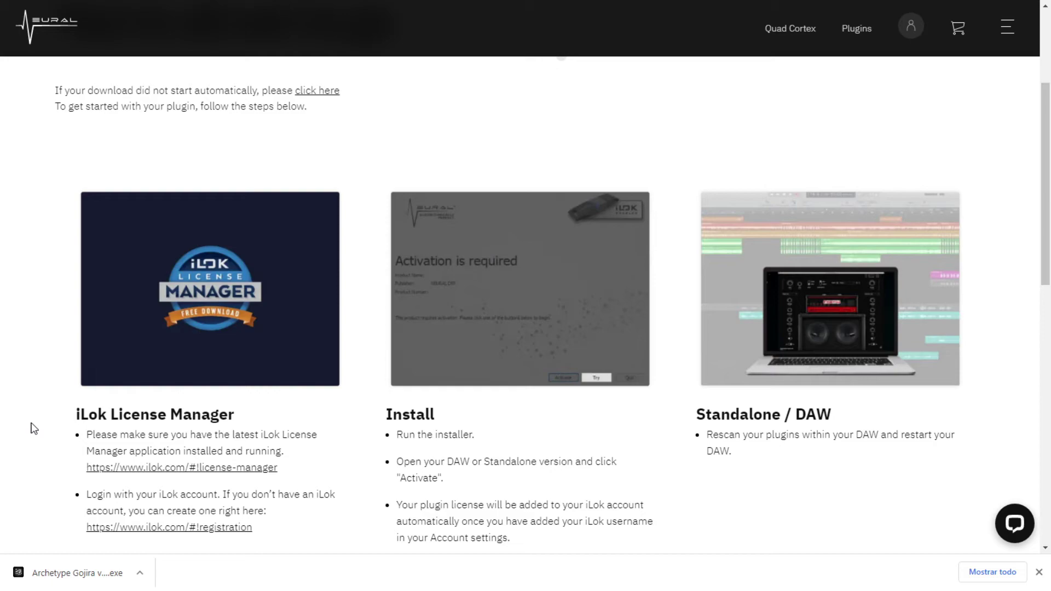
- Run the downloaded Archetype Gojira .exe installer from the browser download bar
{"action": "left_click", "coordinate": [80, 575]}
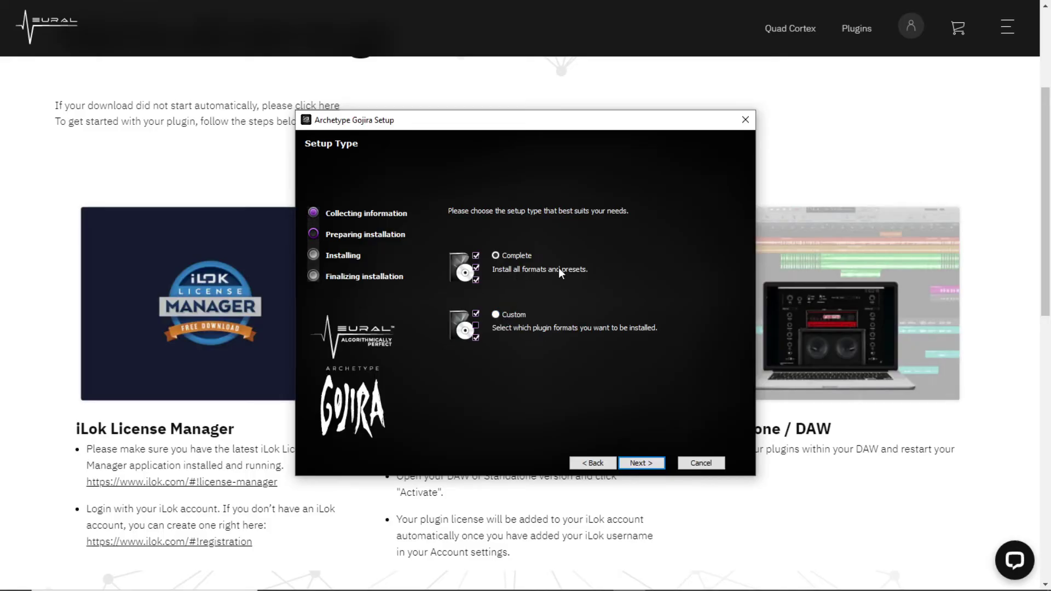
- Choose the Custom setup type and continue to feature selection
{"action": "left_click", "coordinate": [496, 315]}
{"action": "left_click", "coordinate": [637, 464]}
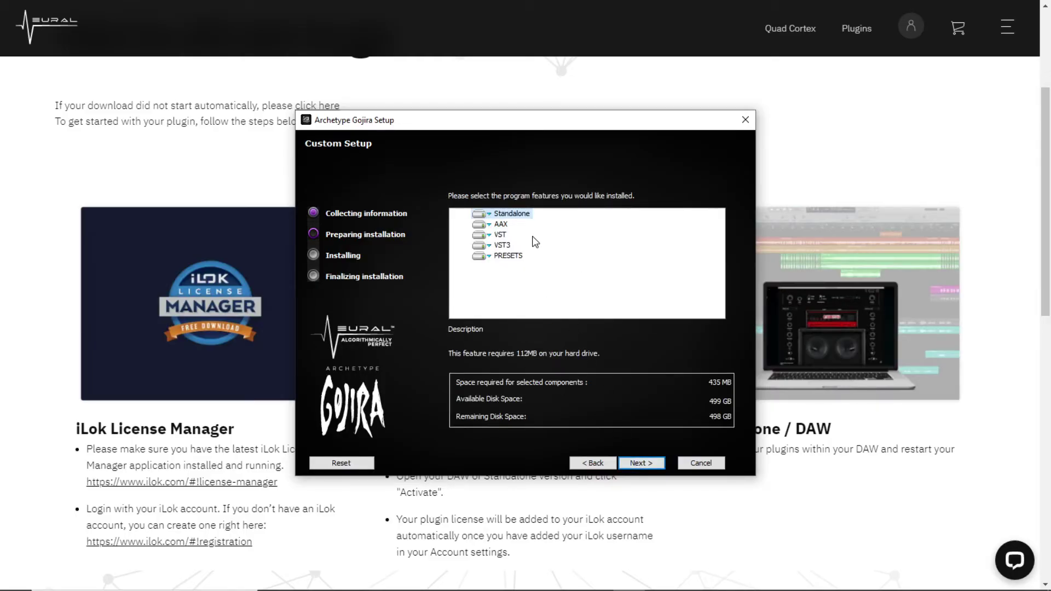
- Exclude Standalone, AAX and VST3 from installation, keeping VST and PRESETS, and continue
{"action": "left_click", "coordinate": [484, 235]}
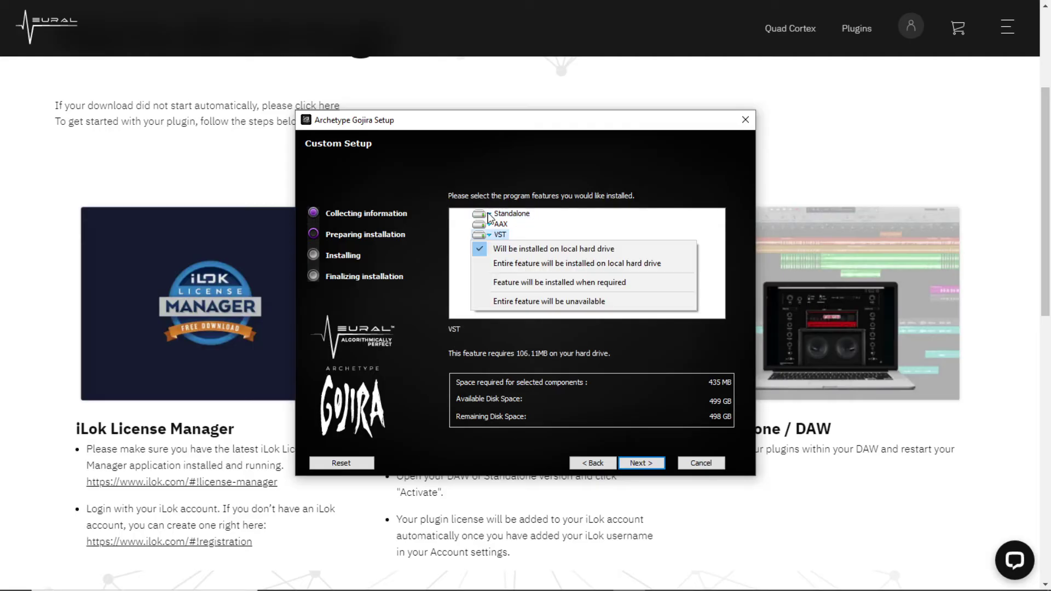
{"action": "left_click", "coordinate": [487, 214]}
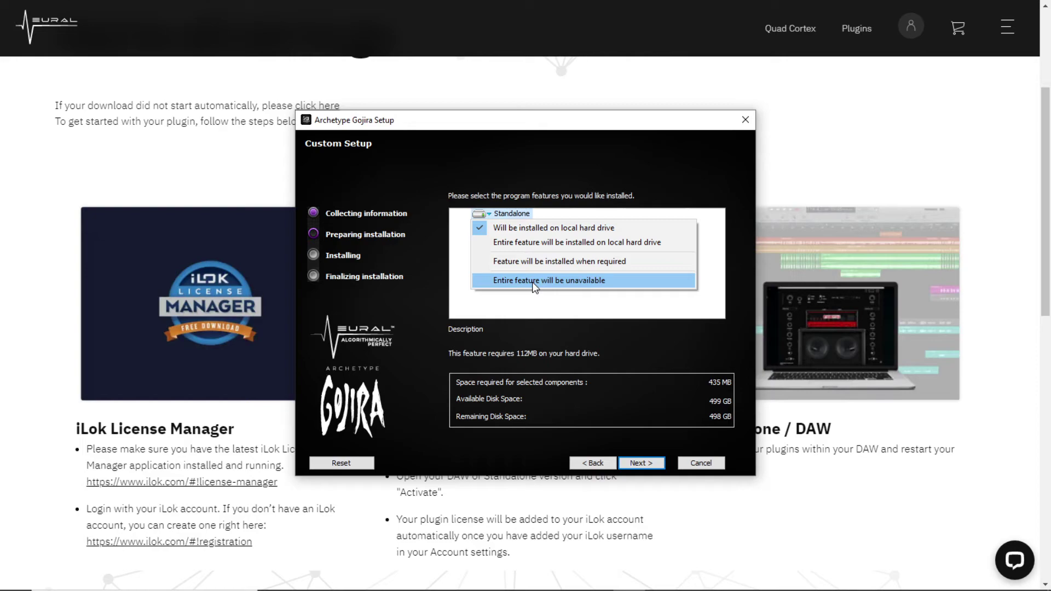
{"action": "left_click", "coordinate": [532, 281]}
{"action": "left_click", "coordinate": [483, 224]}
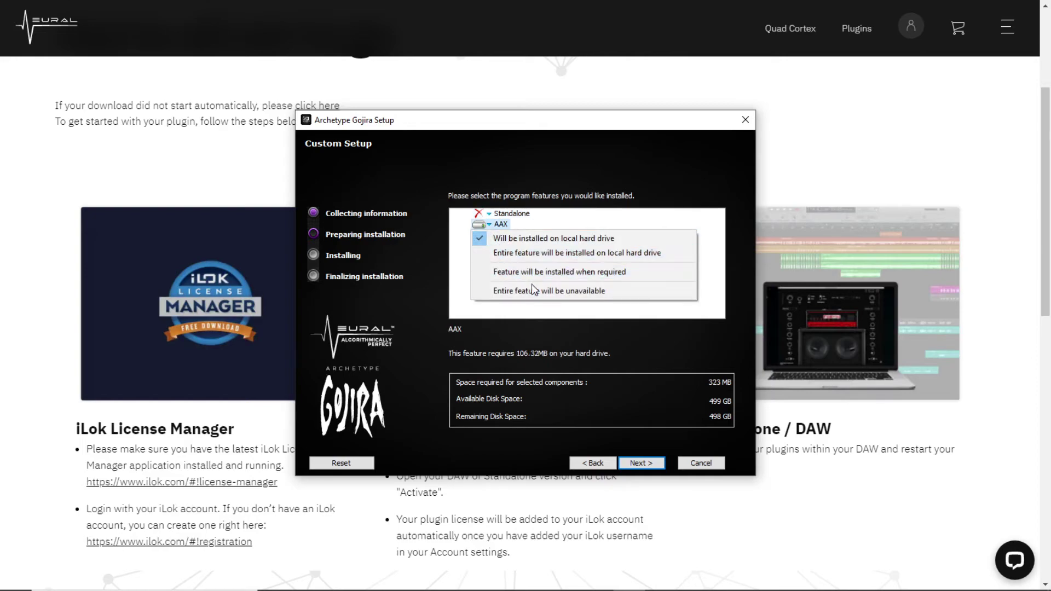
{"action": "left_click", "coordinate": [532, 288]}
{"action": "left_click", "coordinate": [485, 245]}
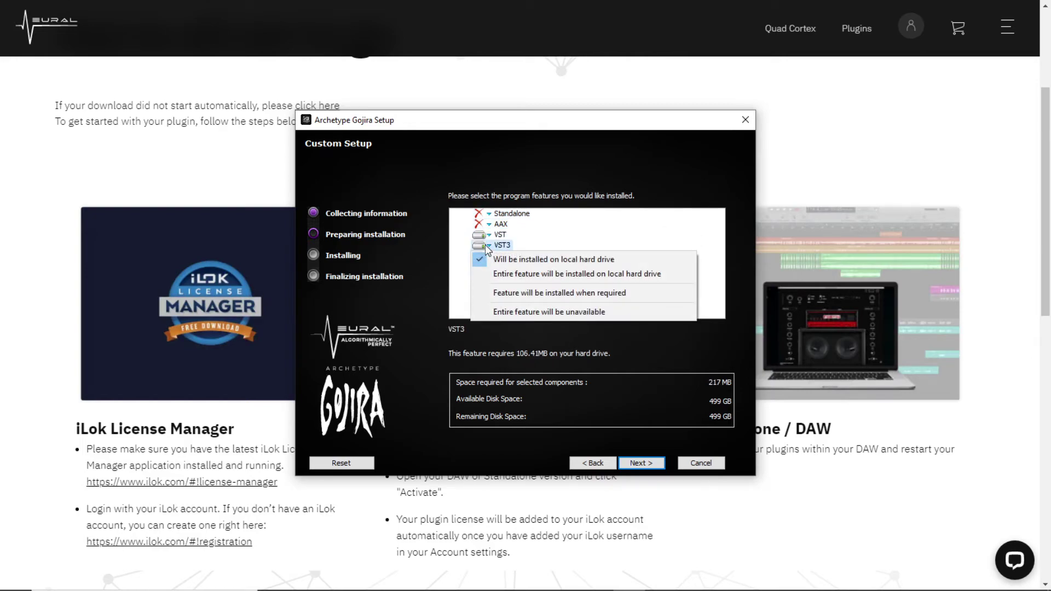
{"action": "left_click", "coordinate": [526, 312]}
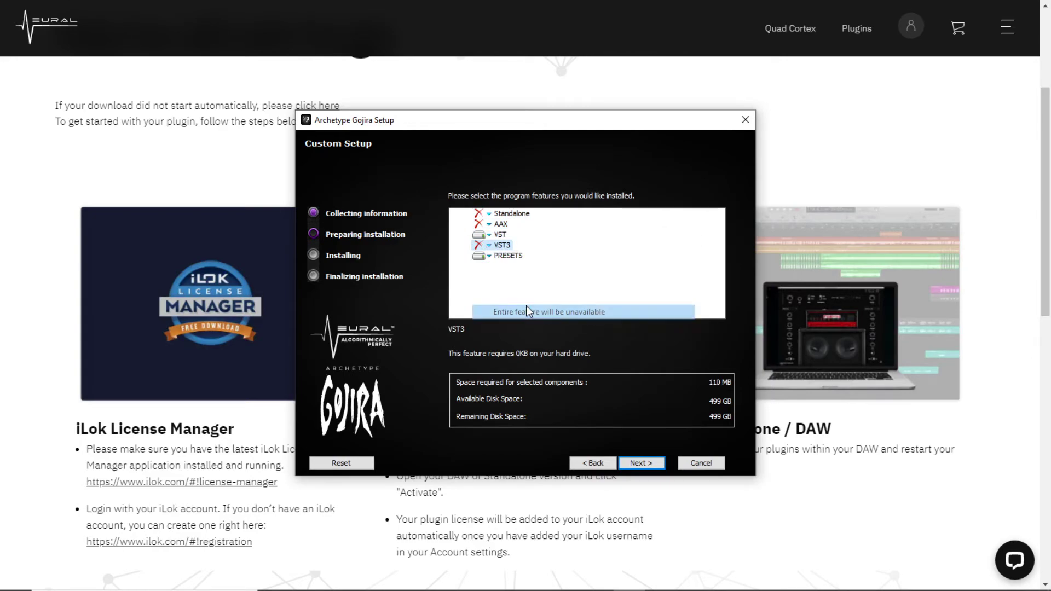
{"action": "left_click", "coordinate": [488, 257]}
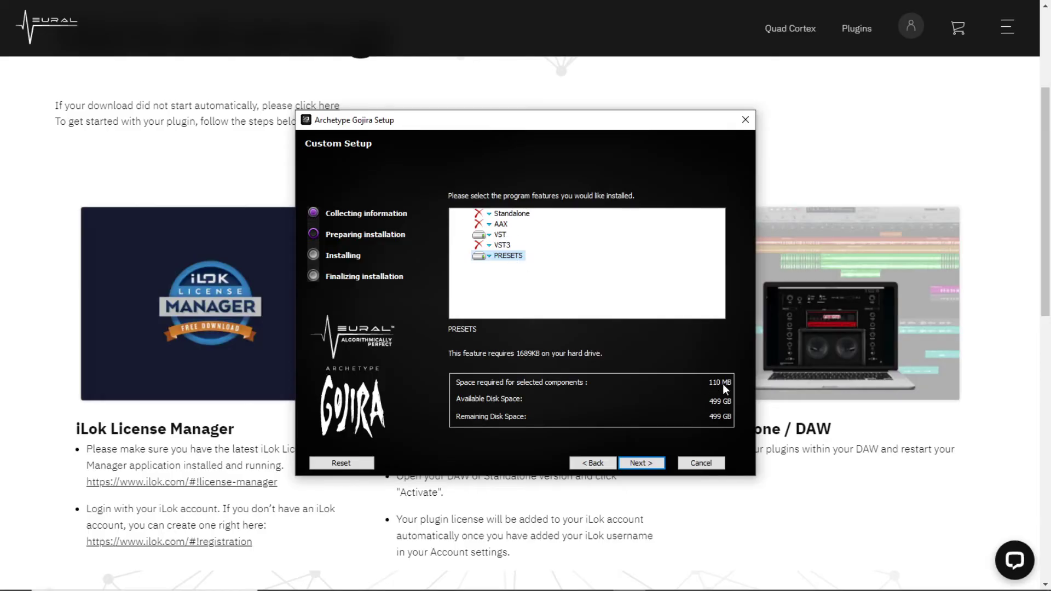
{"action": "left_click", "coordinate": [646, 462]}
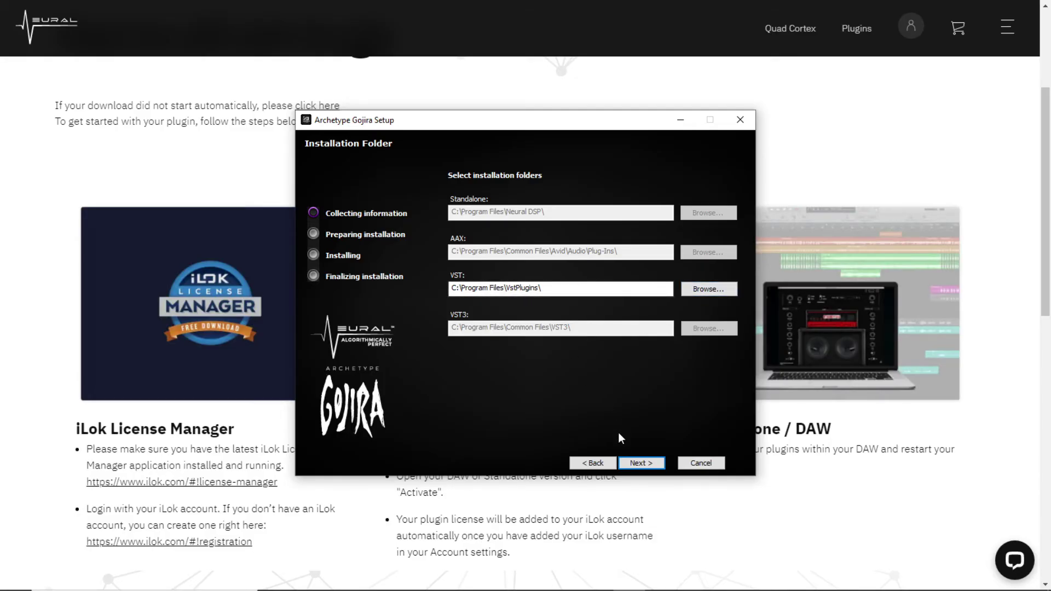
- Install Archetype Gojira to the default folders and finish the setup wizard
{"action": "left_click", "coordinate": [642, 461]}
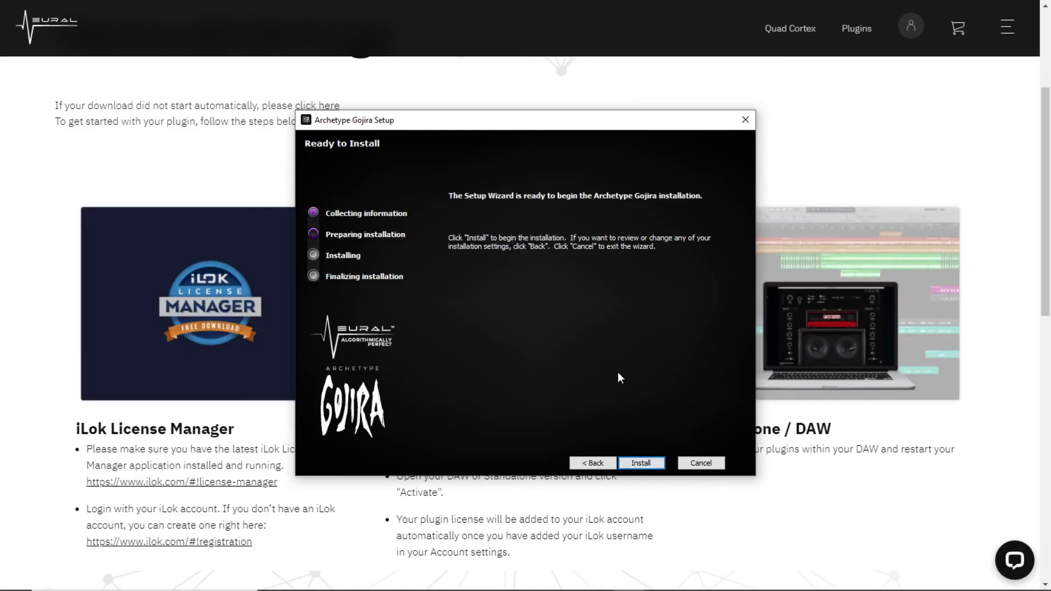
{"action": "left_click", "coordinate": [639, 463]}
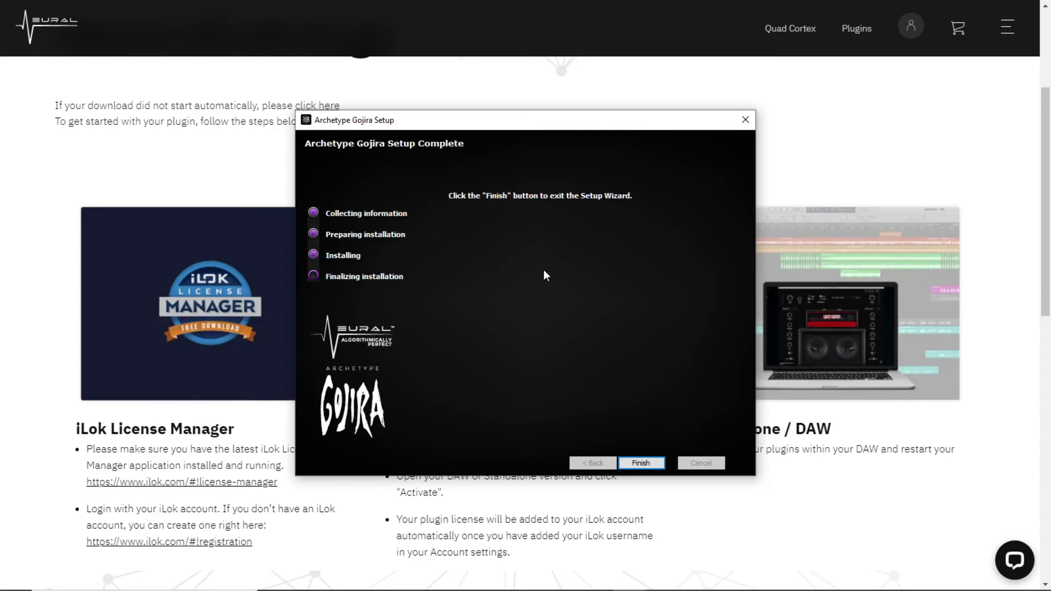
{"action": "left_click", "coordinate": [639, 464]}
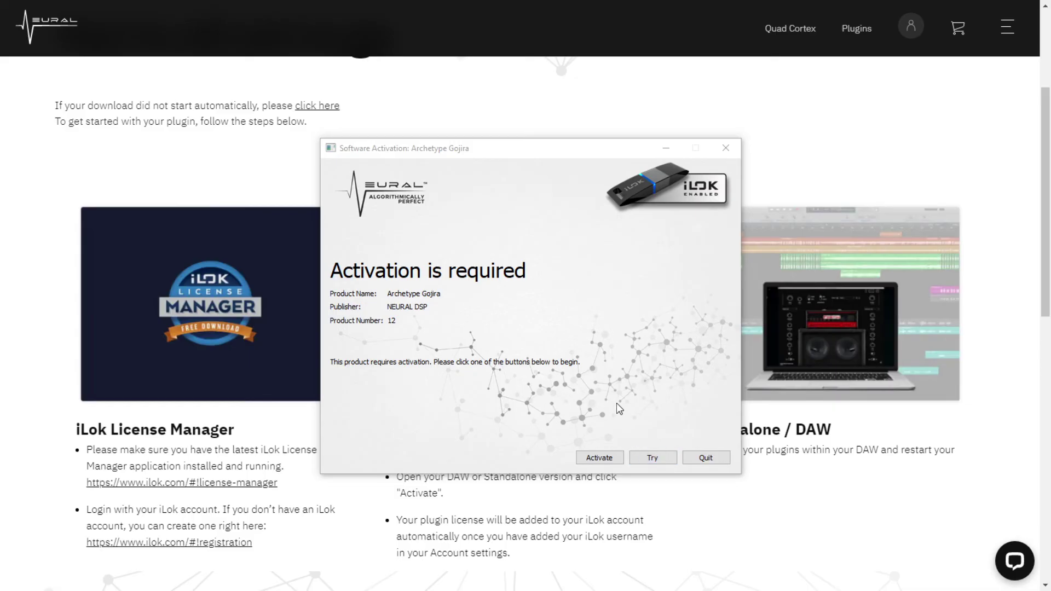
- Start a trial, log in with iLok credentials and activate Archetype Gojira on this computer
{"action": "left_click", "coordinate": [656, 456]}
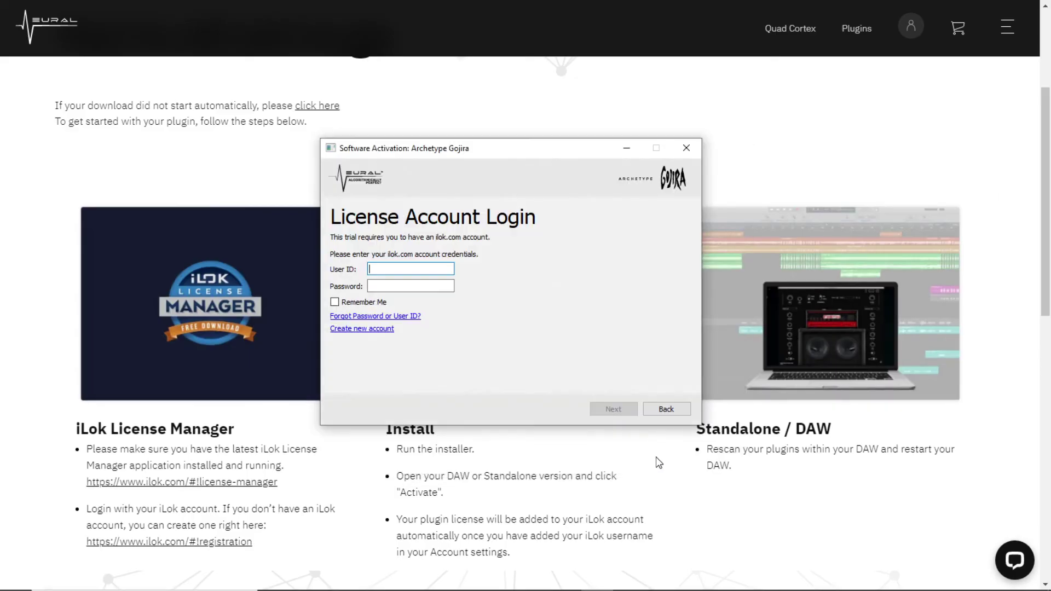
{"action": "left_click", "coordinate": [376, 273]}
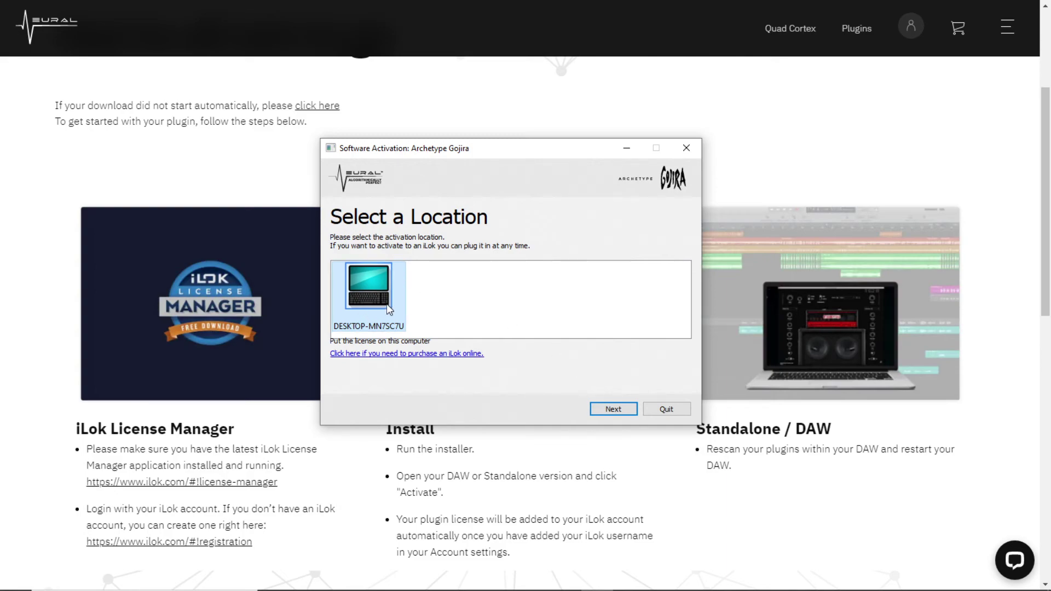
{"action": "left_click", "coordinate": [607, 411]}
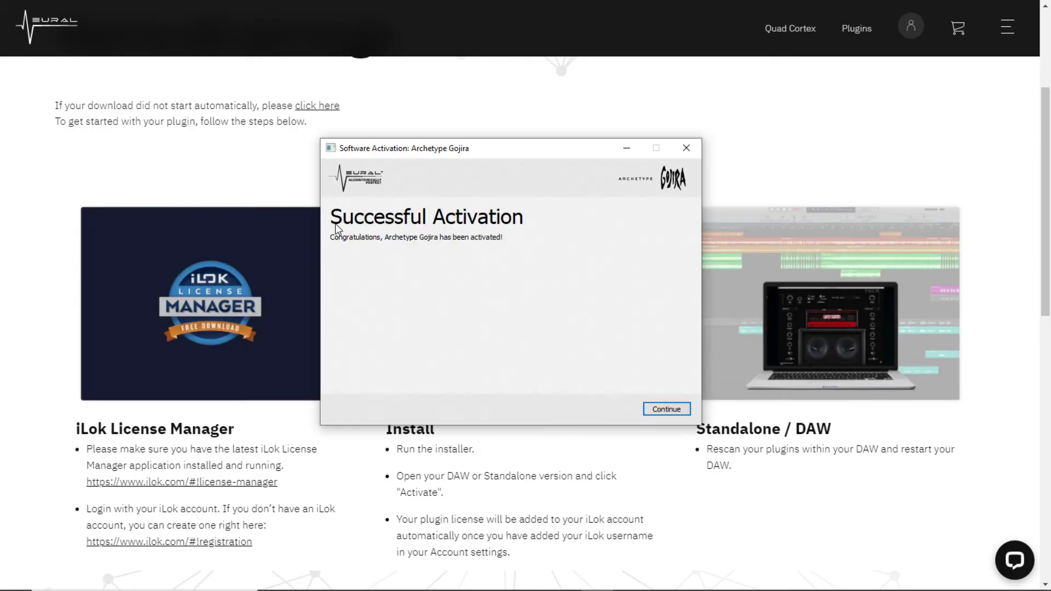
{"action": "left_click", "coordinate": [665, 409]}
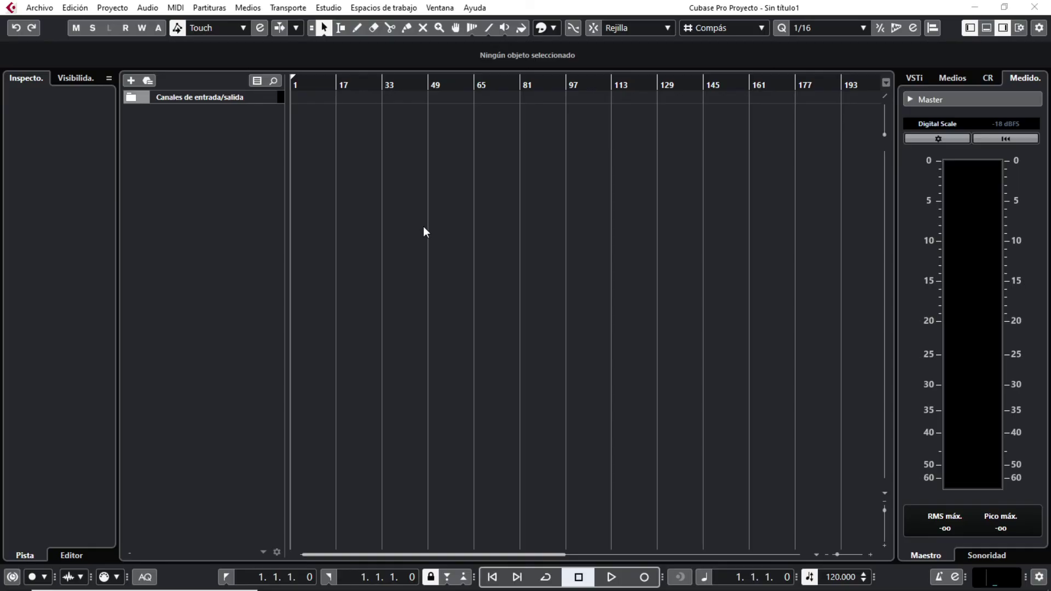
- Add a new audio track named Audio 01
{"action": "right_click", "coordinate": [220, 161]}
{"action": "left_click", "coordinate": [234, 168]}
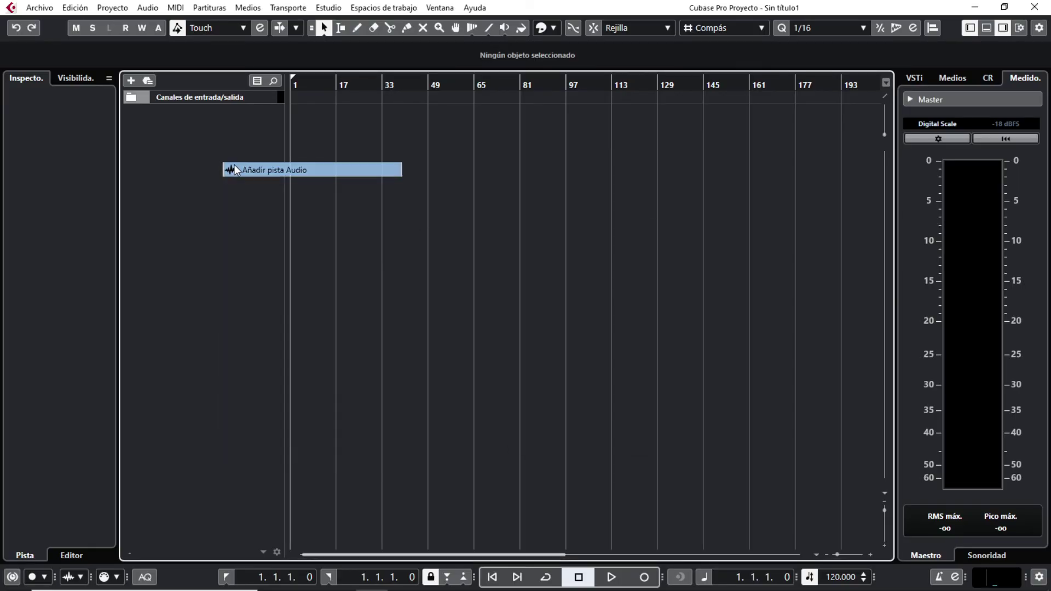
{"action": "left_click", "coordinate": [665, 445]}
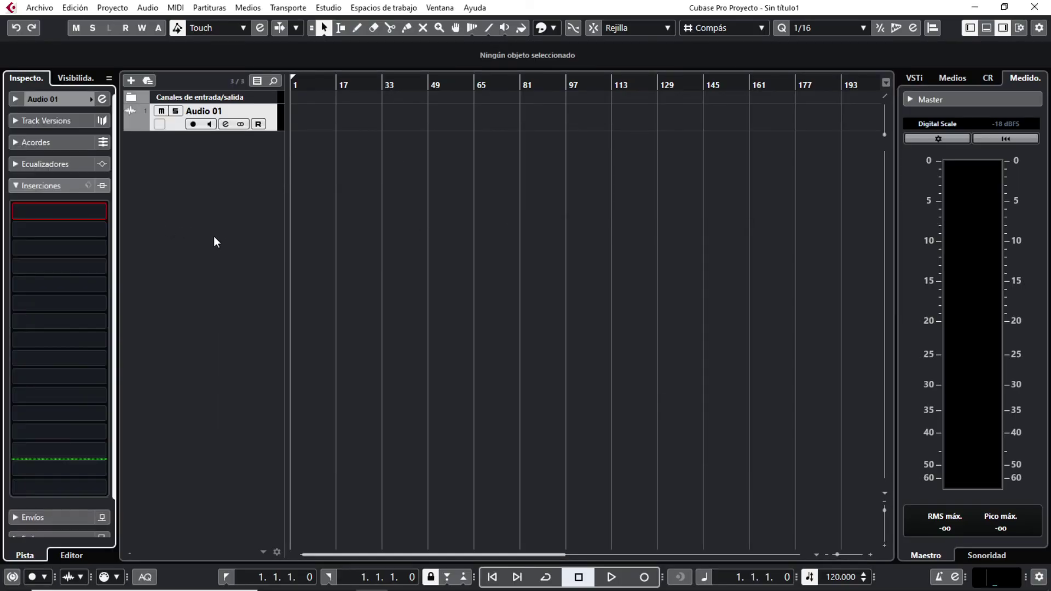
- Load Archetype Gojira into the first insert slot of Audio 01
{"action": "left_click", "coordinate": [101, 210]}
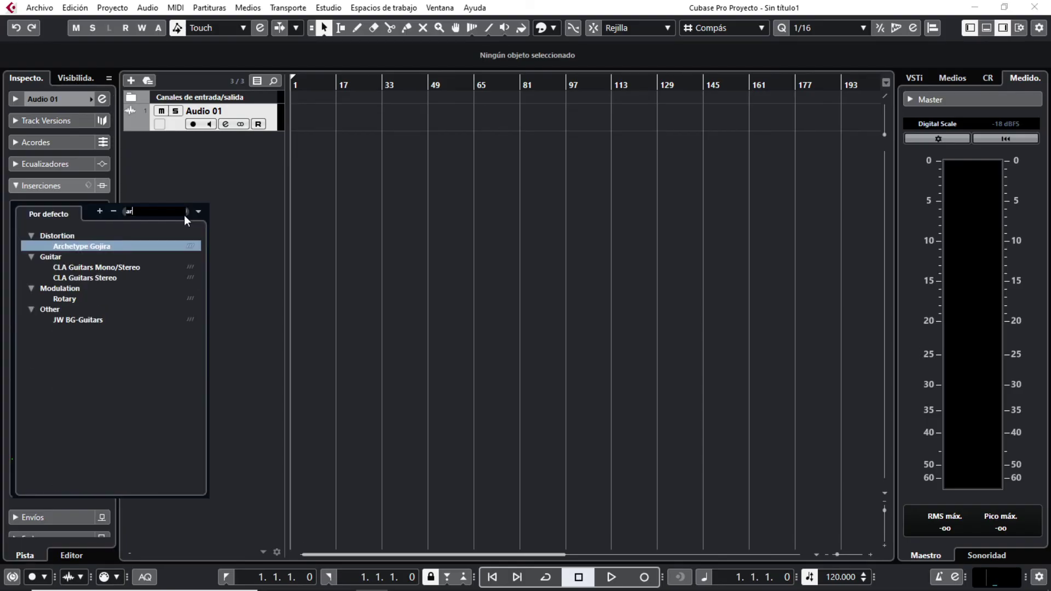
{"action": "type", "text": "arch"}
{"action": "left_click", "coordinate": [89, 245]}
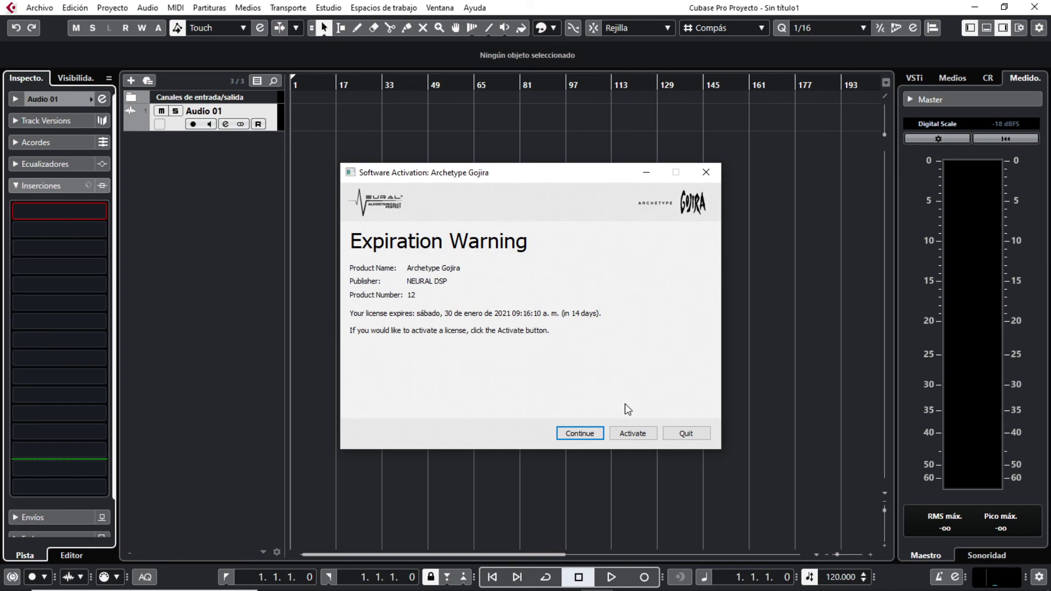
- Continue past the trial expiration warning and nudge the plugin window to the right
{"action": "left_click", "coordinate": [580, 433]}
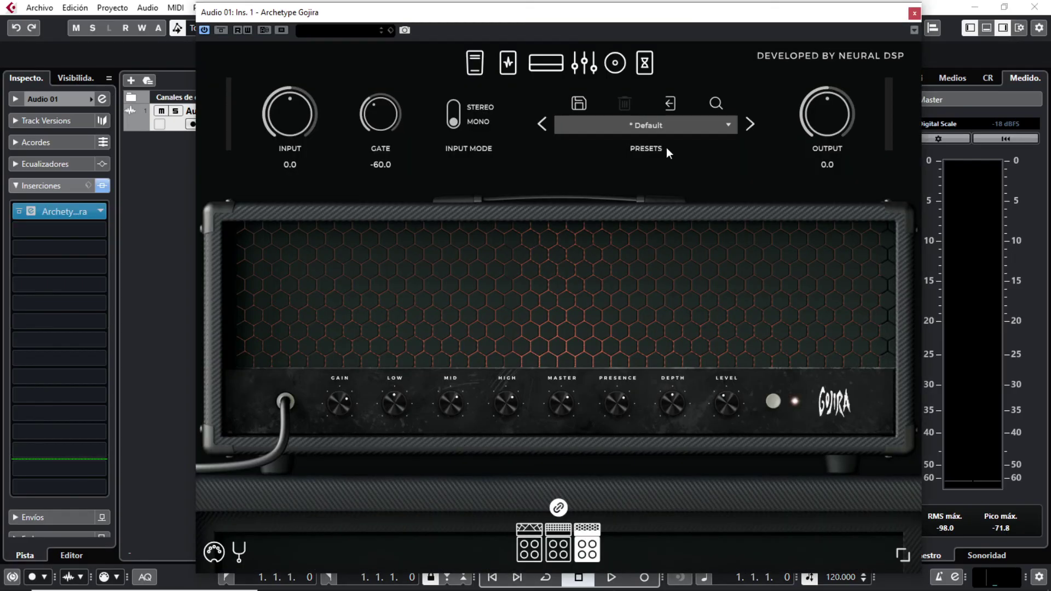
{"action": "left_click_drag", "start_coordinate": [585, 19], "coordinate": [611, 20]}
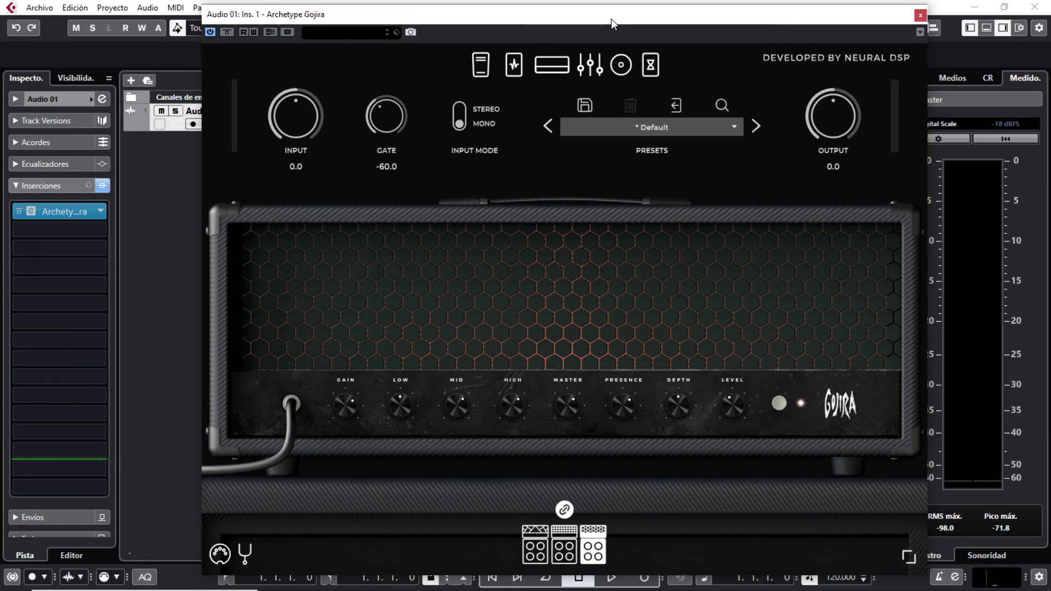